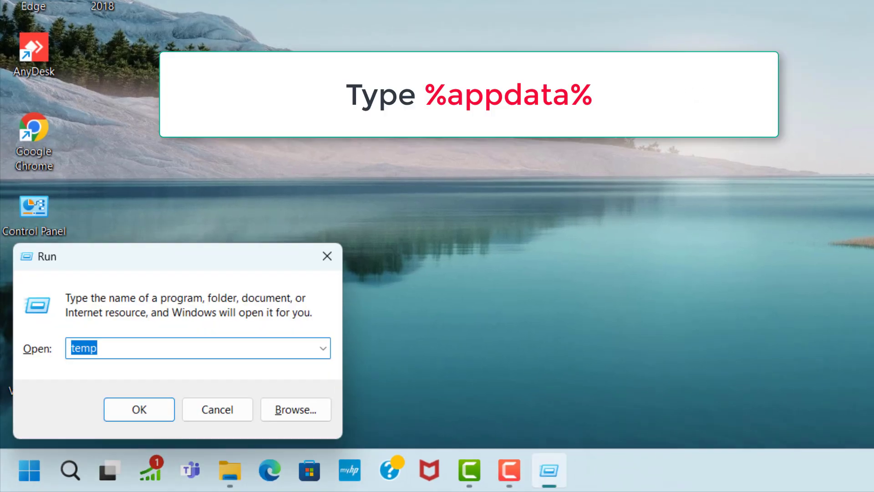
# Open the roaming application data folder by running %appdata%.
pyautogui.write('%')
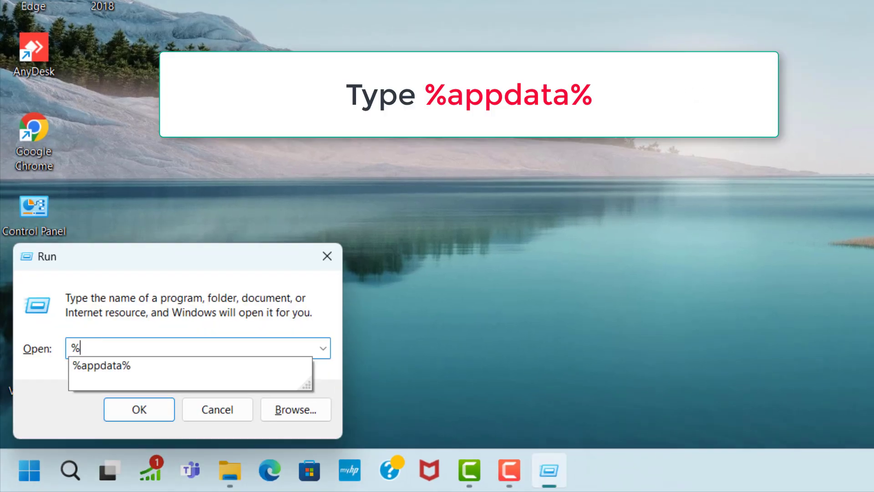
pyautogui.write('appdata%')
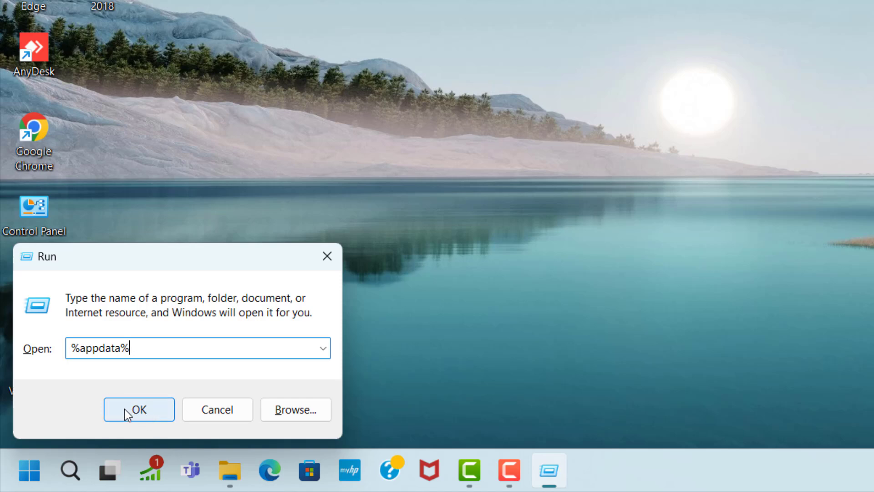
pyautogui.click(163, 411)
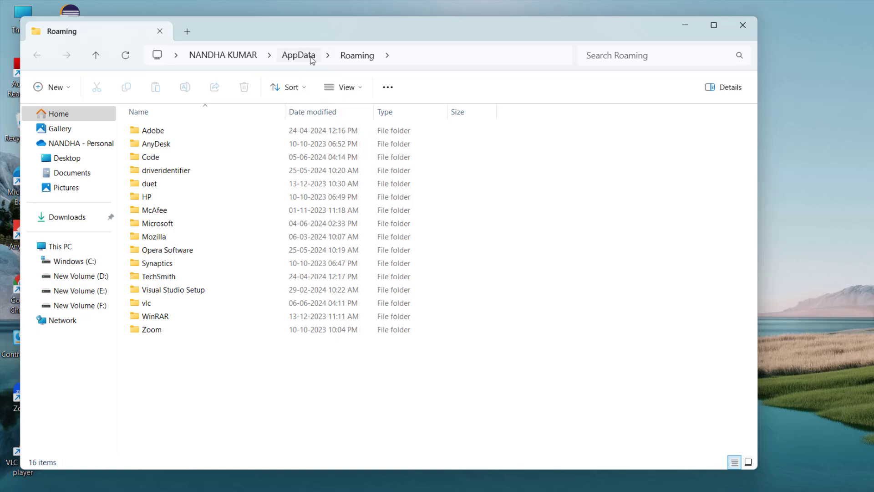
# Go up to the AppData folder and open the Temp folder inside Local.
pyautogui.click(312, 58)
pyautogui.click(183, 134)
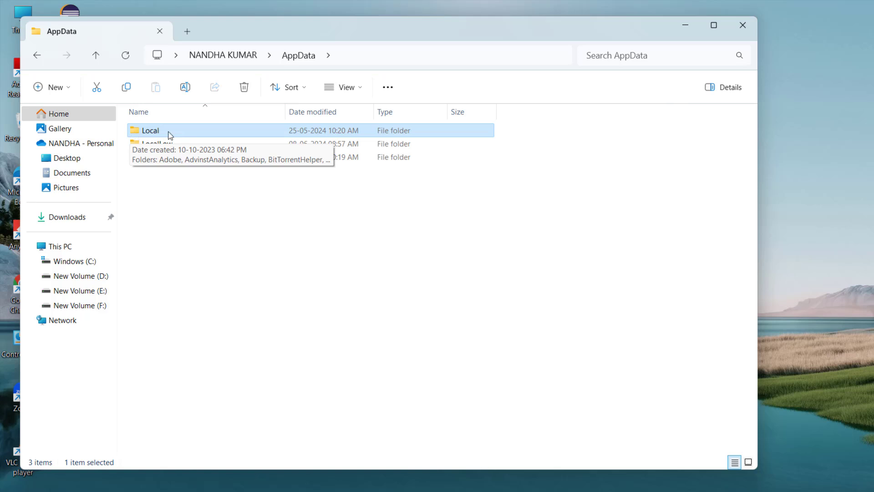
pyautogui.doubleClick(182, 135)
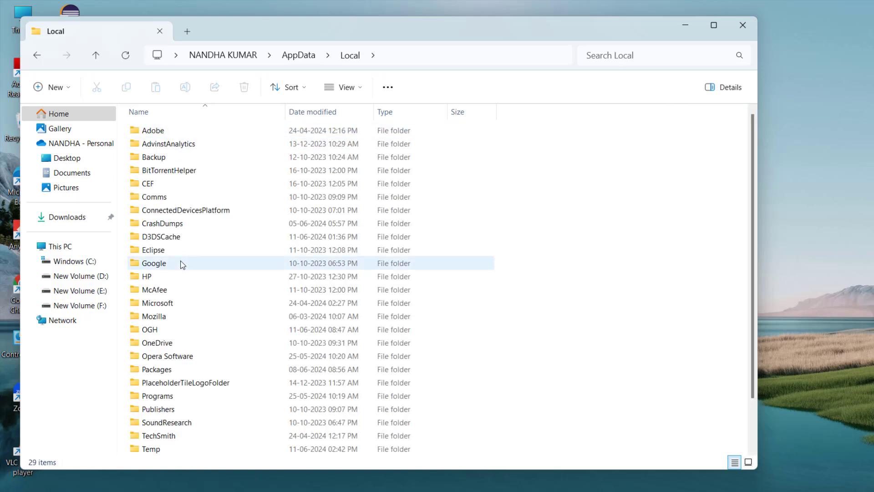
pyautogui.scroll(-2, 178, 296)
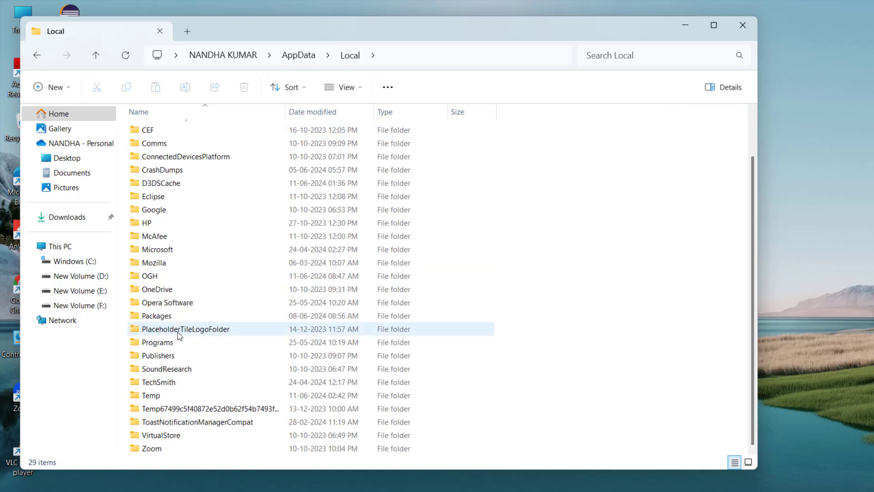
pyautogui.click(167, 399)
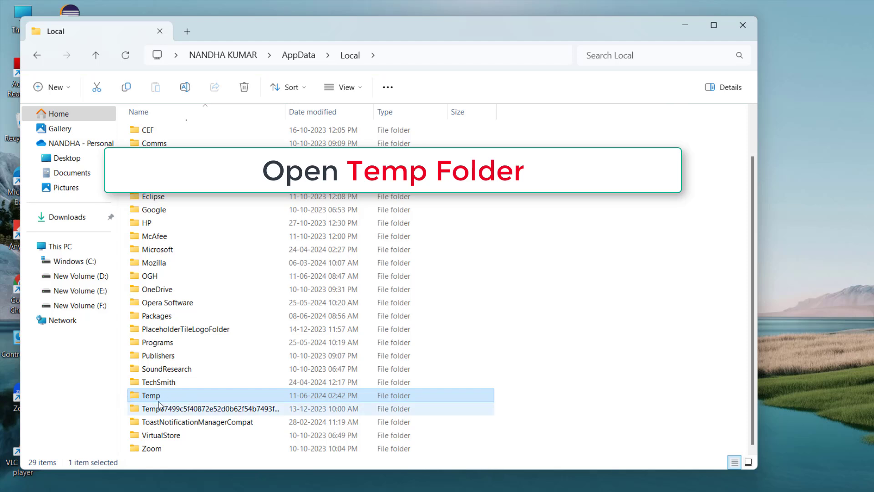
pyautogui.doubleClick(183, 398)
# Select all items in the AppData Local Temp folder and delete them.
pyautogui.click(253, 131)
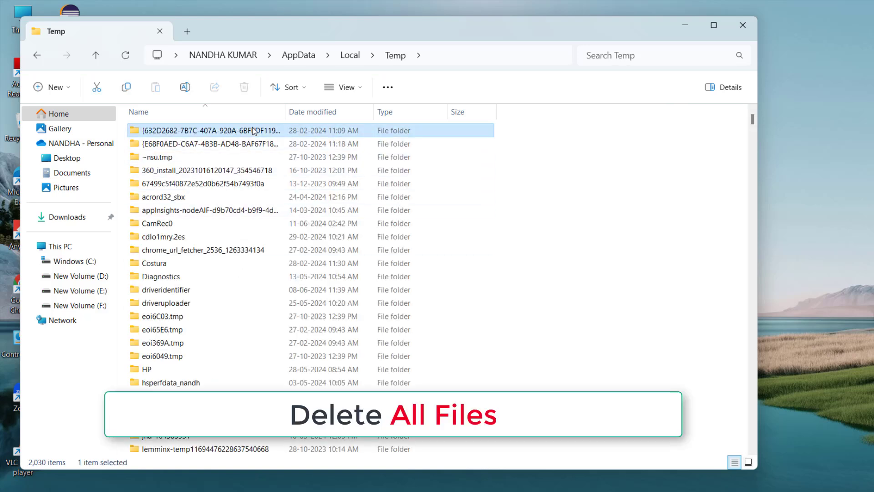
pyautogui.hotkey('ctrl', 'a')
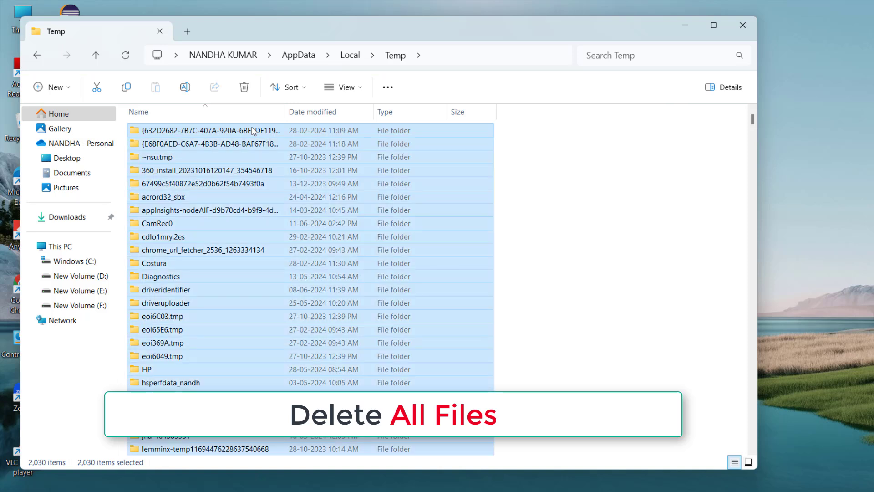
pyautogui.rightClick(253, 131)
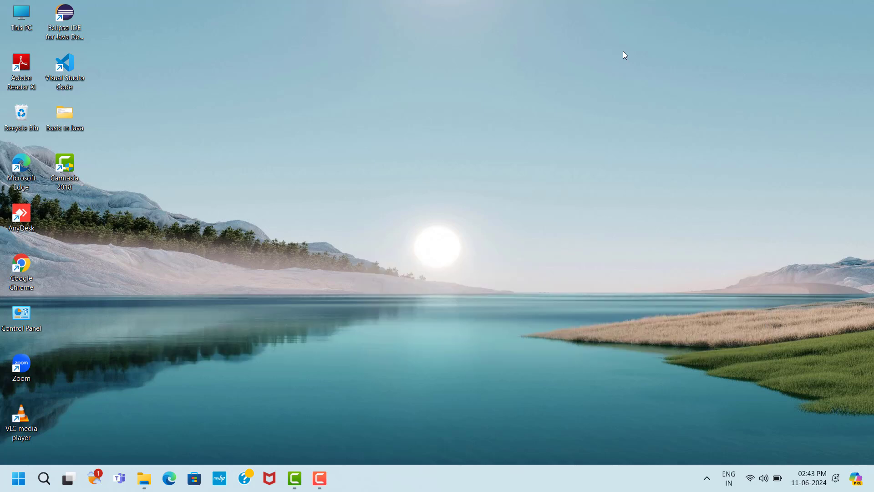
# Open the Windows Temp folder on drive C by running temp.
pyautogui.press('super+r')
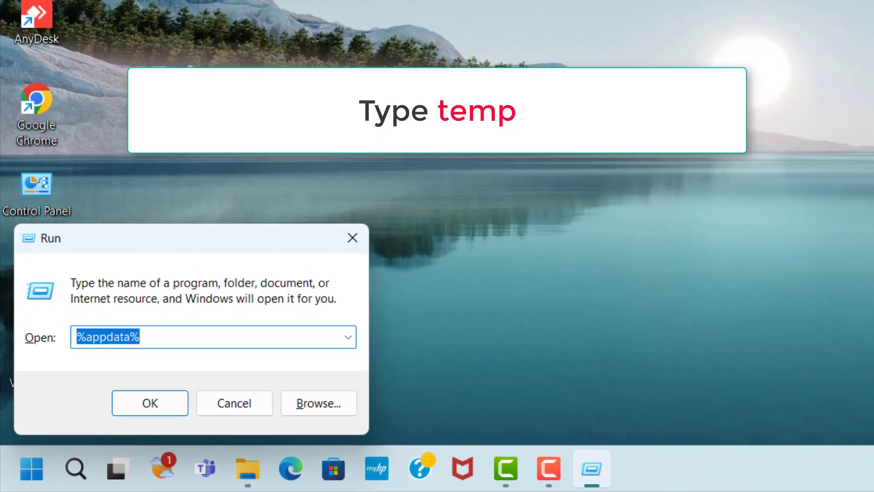
pyautogui.write('temp')
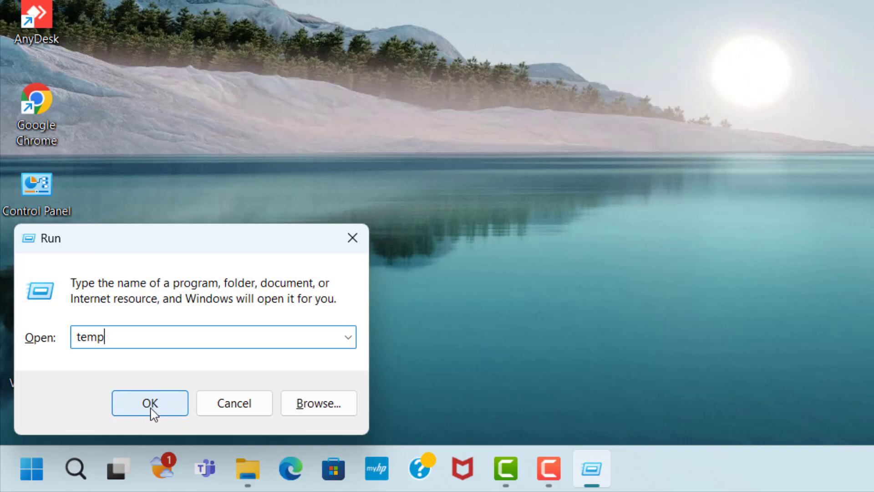
pyautogui.click(177, 406)
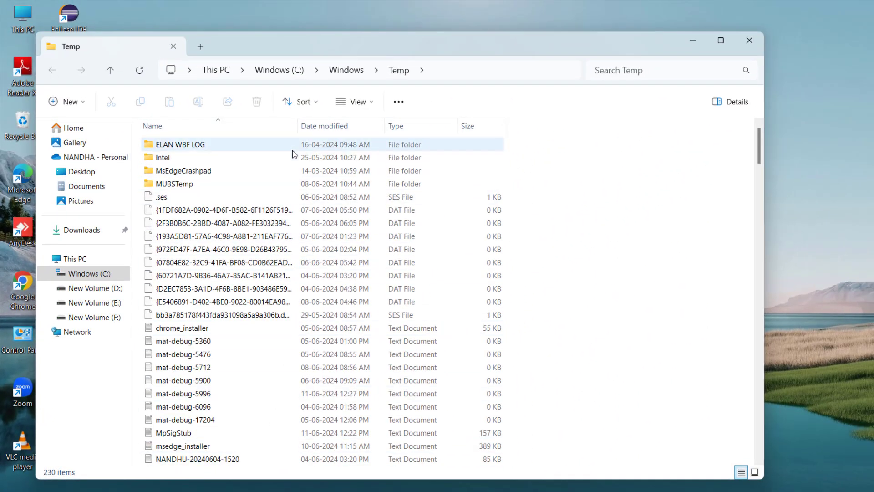
# Select all items in the Windows Temp folder and delete them.
pyautogui.click(291, 144)
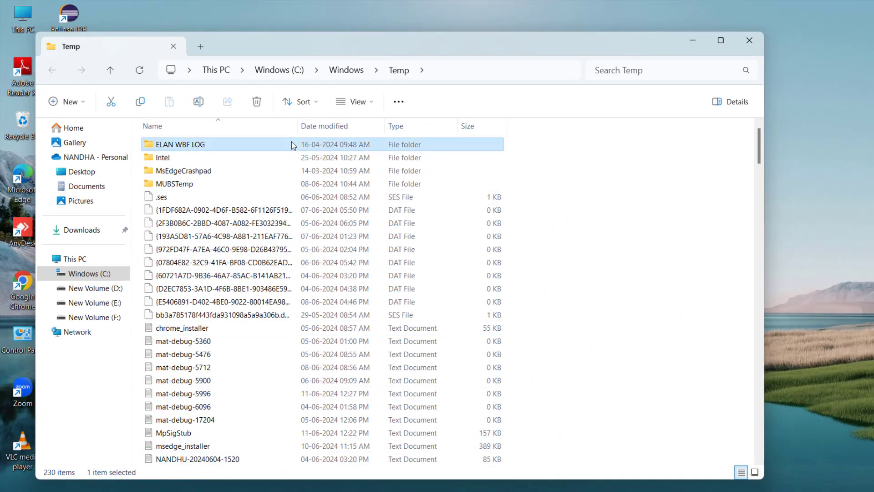
pyautogui.hotkey('ctrl', 'a')
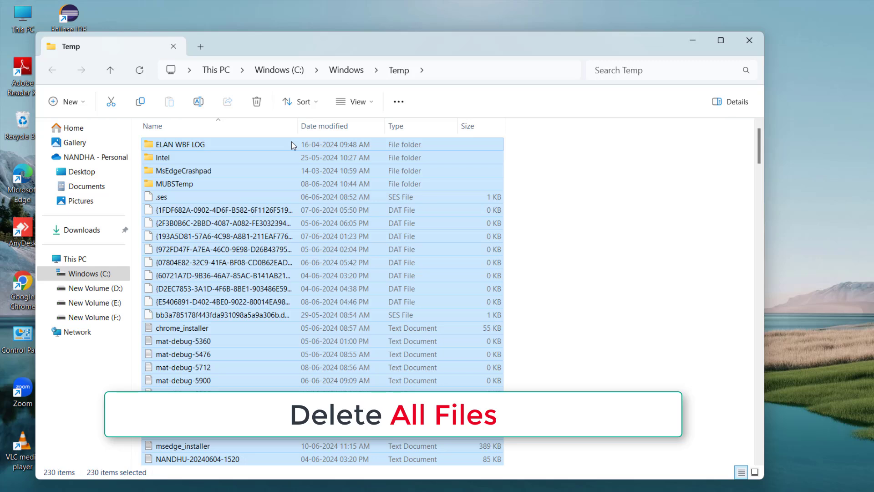
pyautogui.rightClick(291, 144)
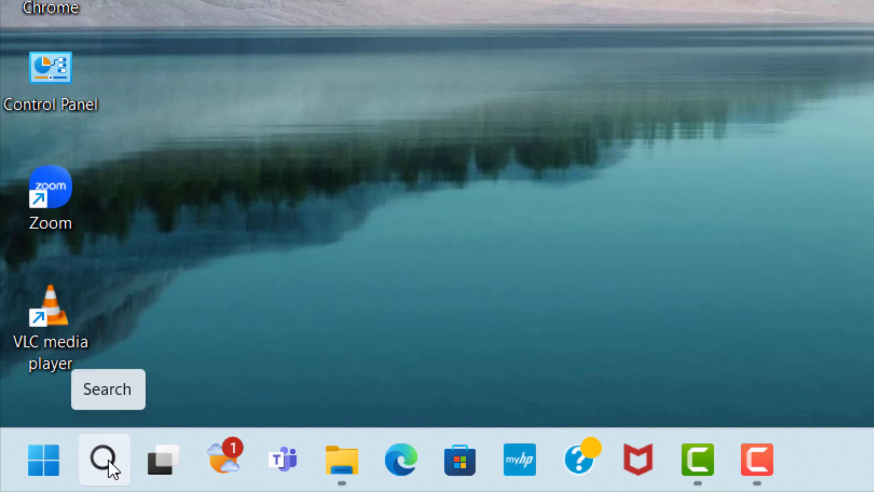
# Find the "Check for updates" settings through Windows search, start an update check, and close Settings.
pyautogui.click(108, 460)
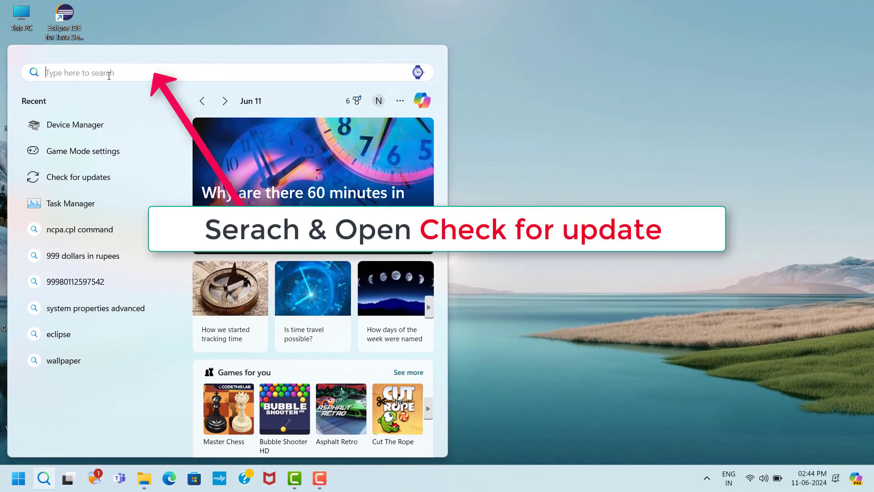
pyautogui.write('che')
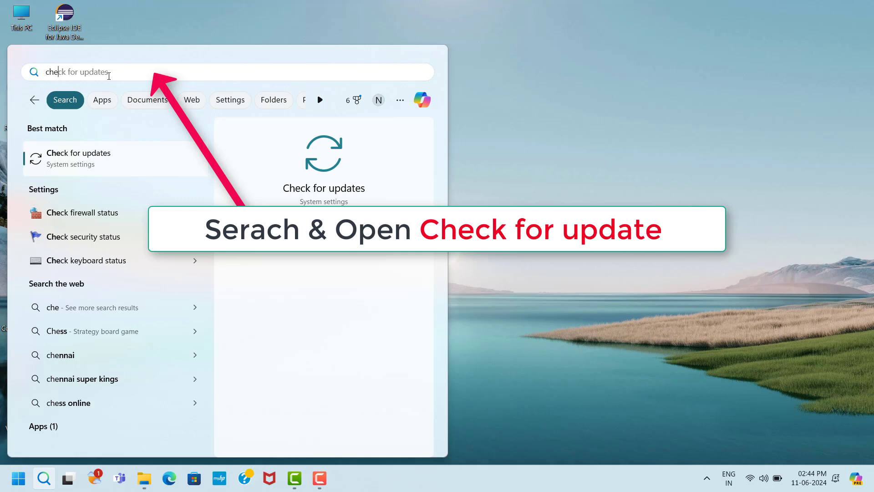
pyautogui.click(98, 160)
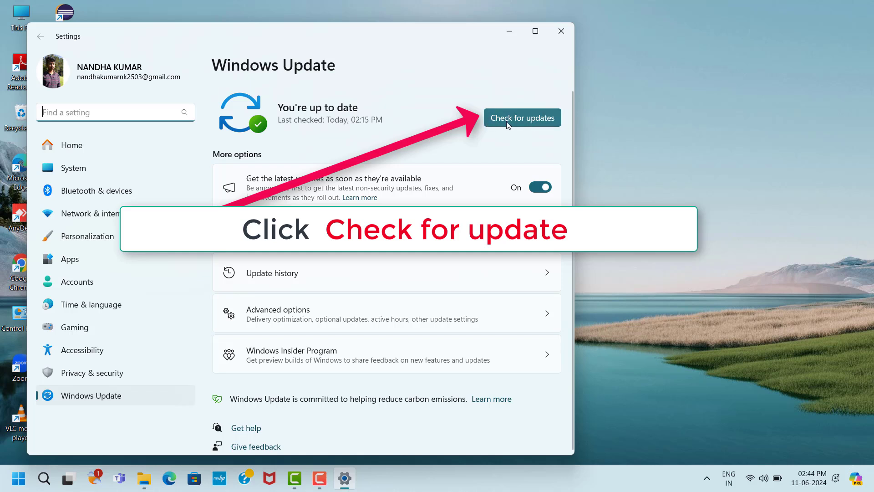
pyautogui.click(534, 121)
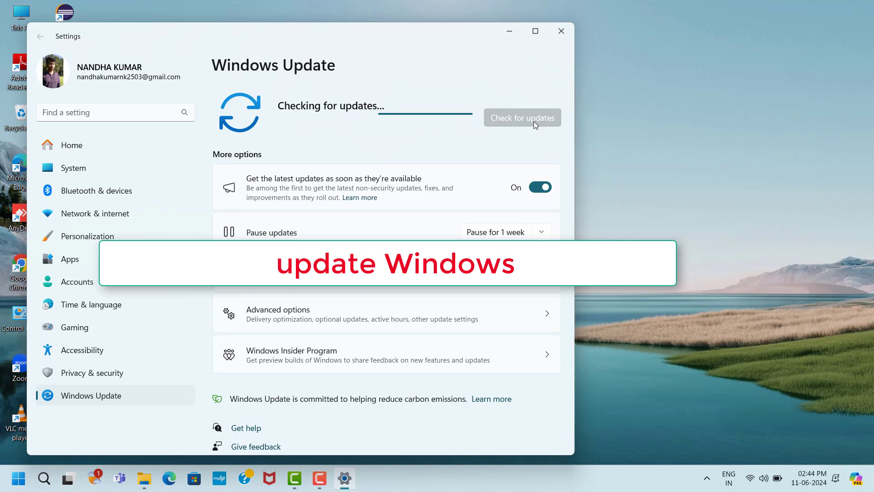
pyautogui.click(560, 31)
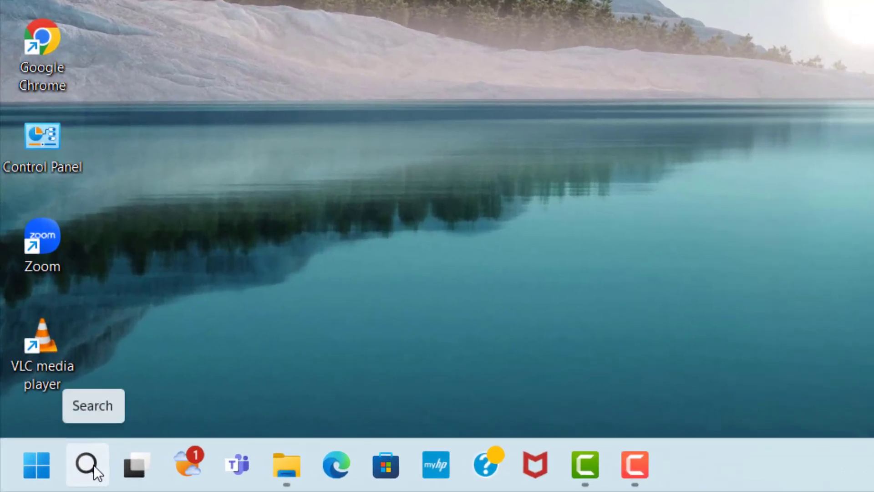
# Find "Game Mode settings" through Windows search and turn on Game Mode.
pyautogui.click(94, 466)
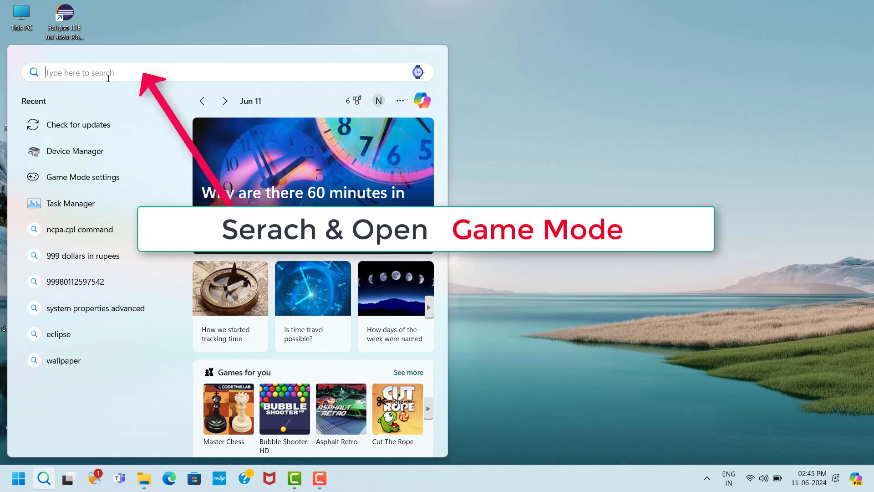
pyautogui.write('game')
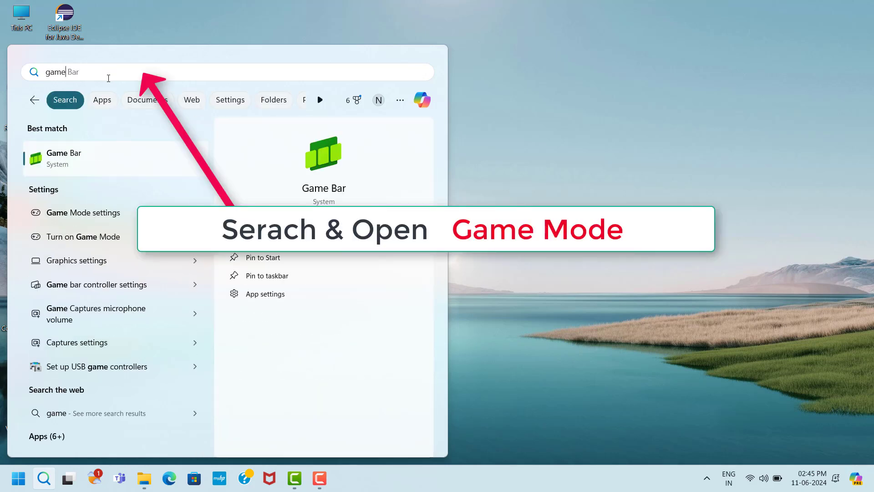
pyautogui.write(' mo')
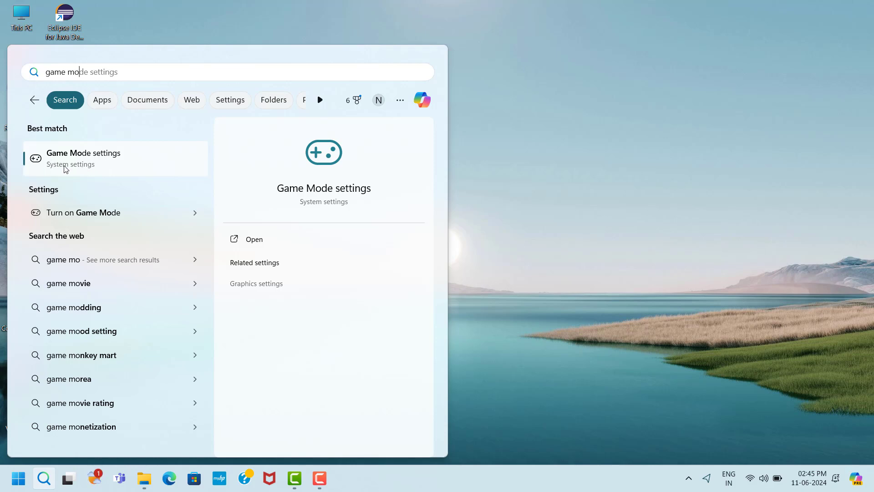
pyautogui.click(100, 169)
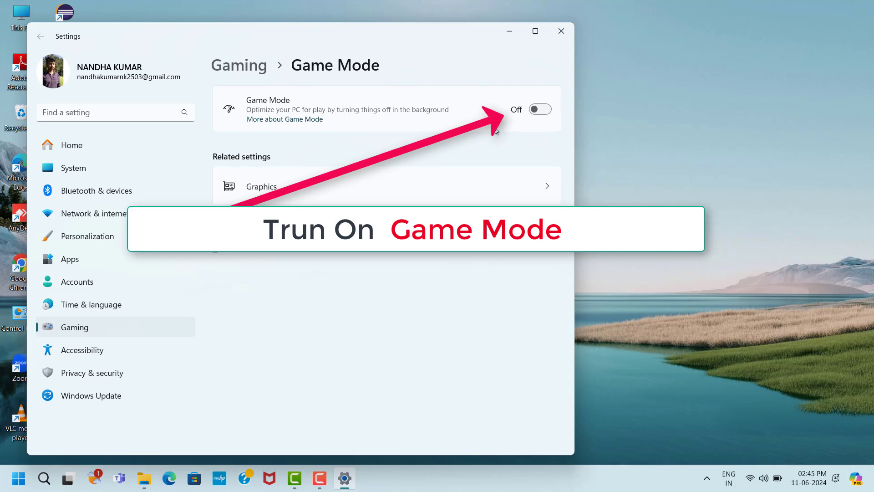
pyautogui.click(538, 109)
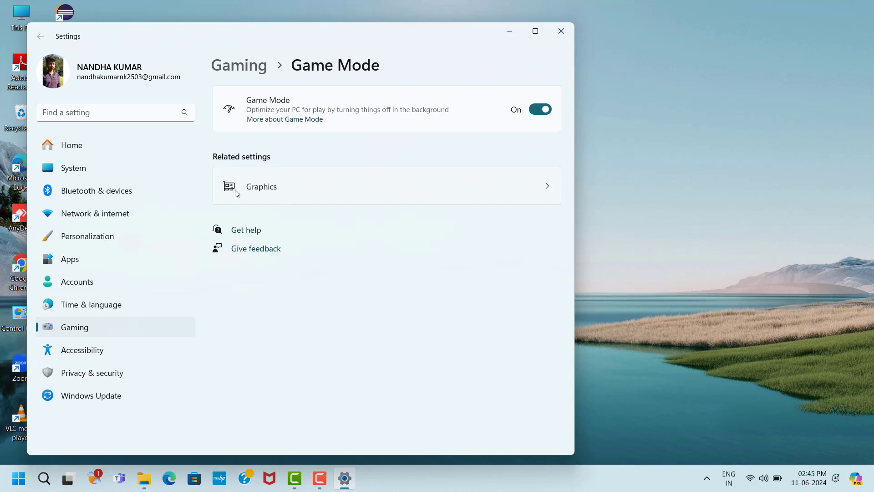
# Turn on Optimizations for windowed games in the default graphics settings and close Settings.
pyautogui.click(552, 196)
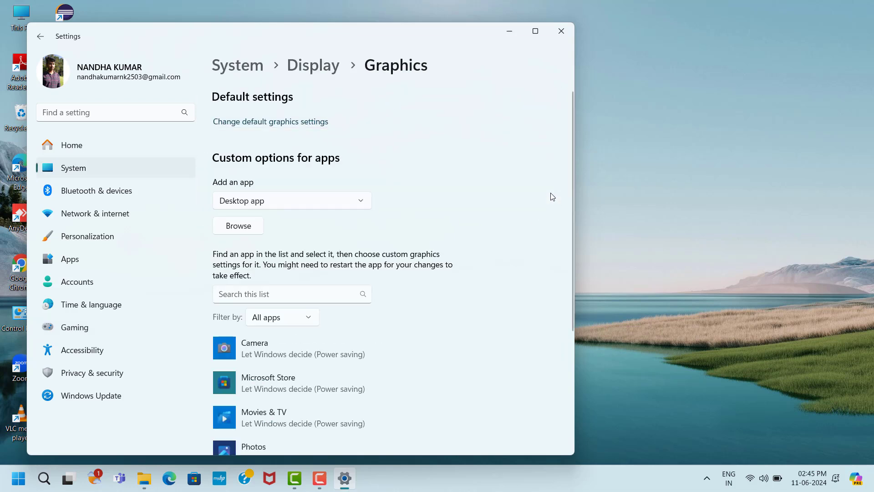
pyautogui.click(292, 122)
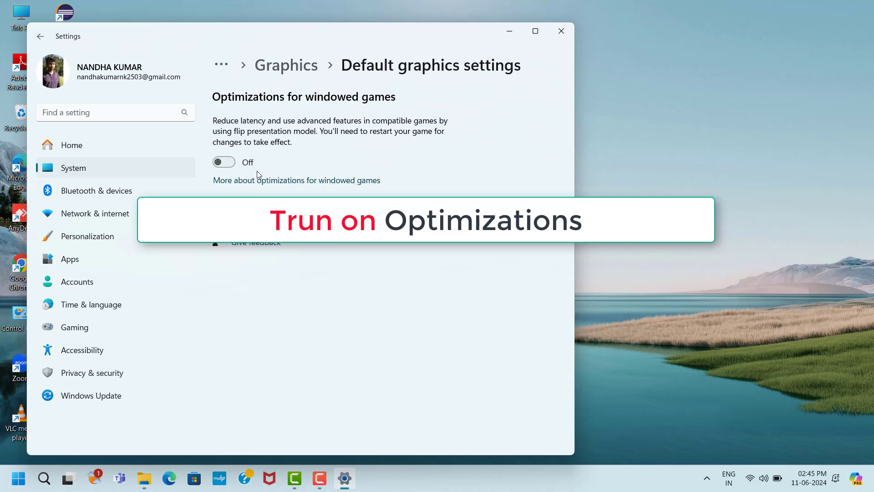
pyautogui.click(229, 164)
pyautogui.click(562, 32)
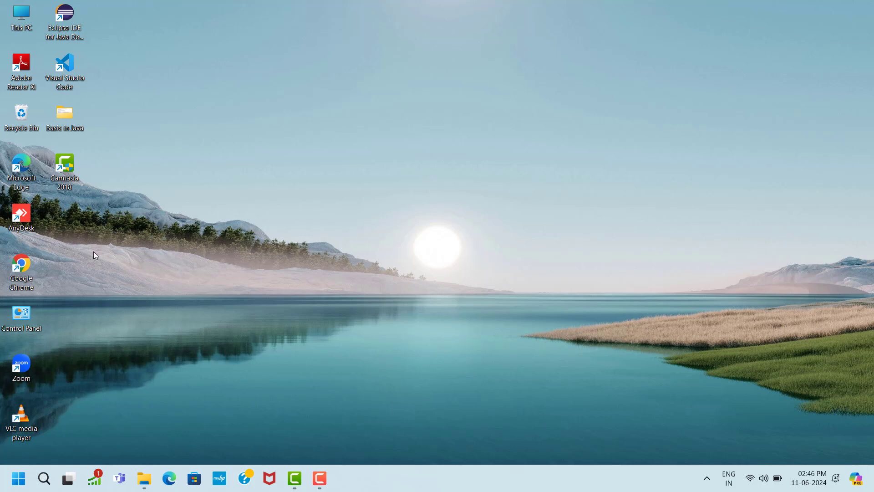
# Open Google Chrome, search for "directx setup", and open Microsoft's DirectX End-User Runtime Web Installer download page.
pyautogui.doubleClick(30, 260)
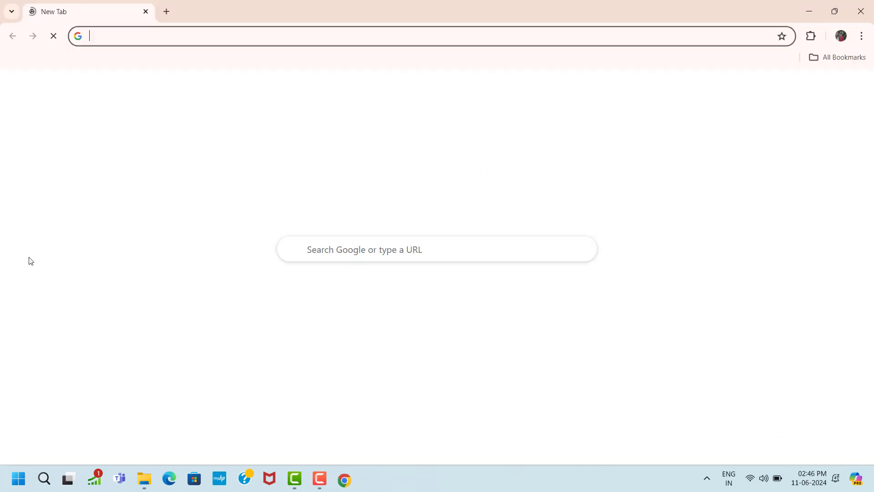
pyautogui.click(326, 251)
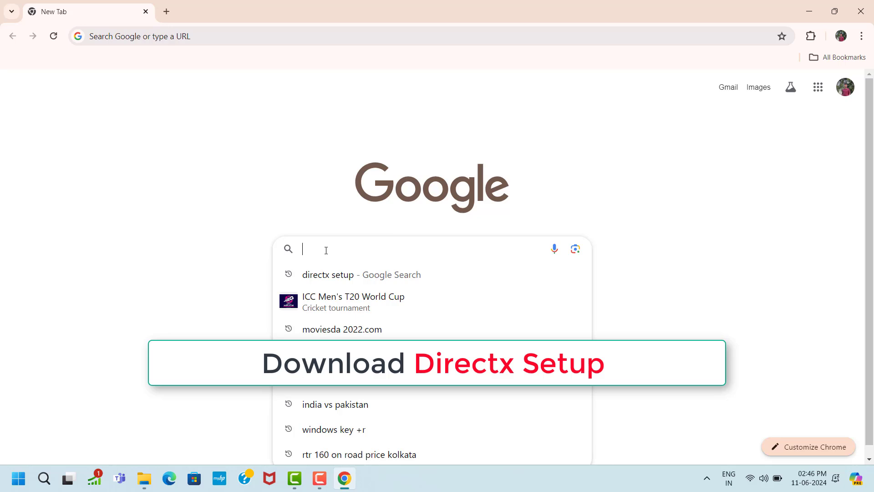
pyautogui.write('directx setup')
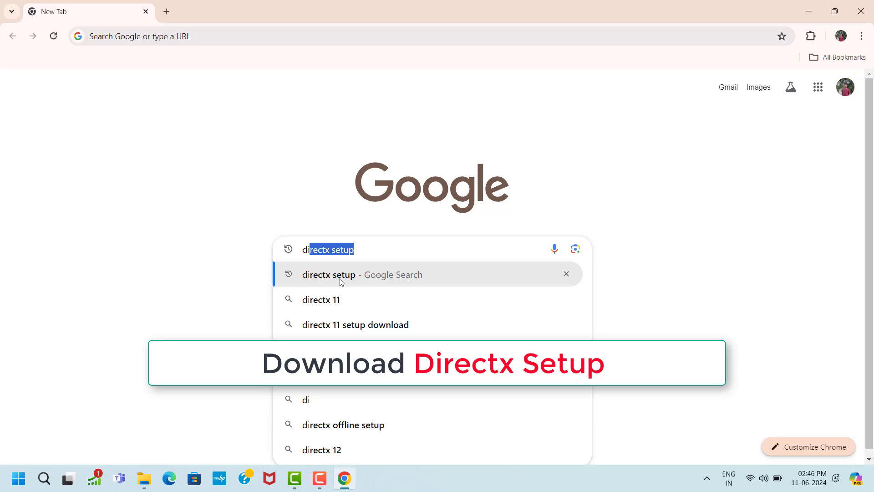
pyautogui.click(314, 280)
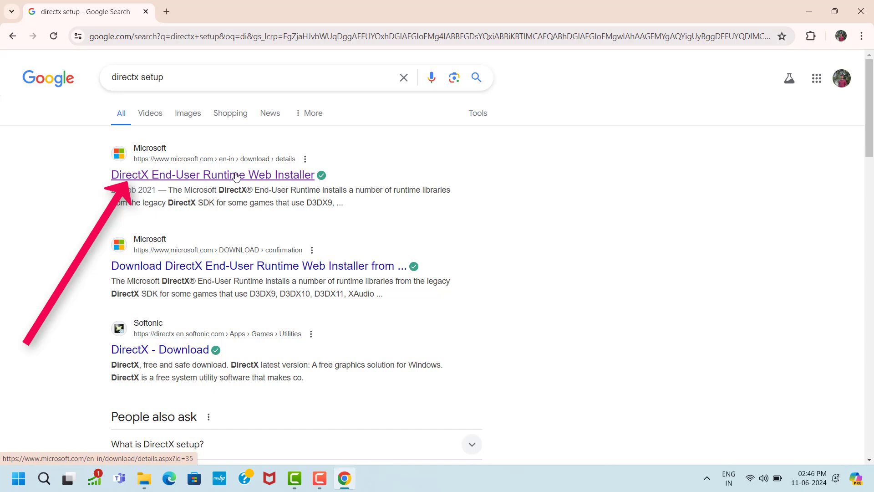
pyautogui.click(205, 178)
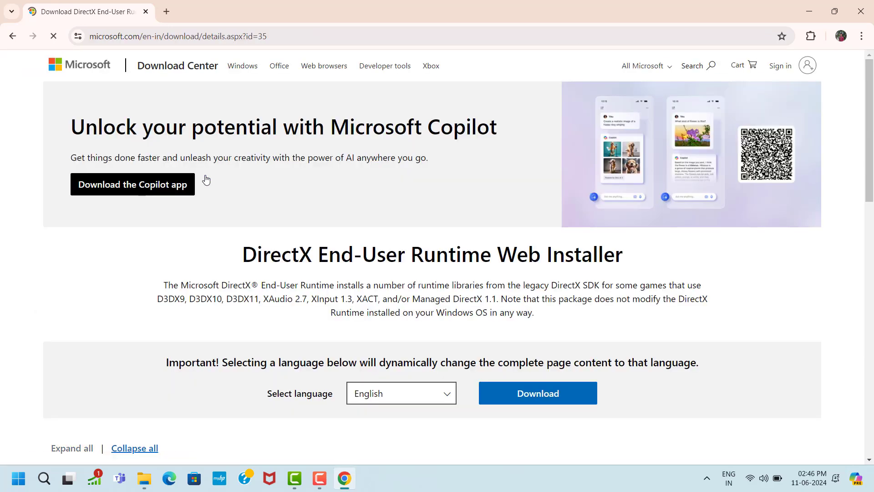
pyautogui.scroll(-10, 452, 256)
pyautogui.scroll(9, 452, 256)
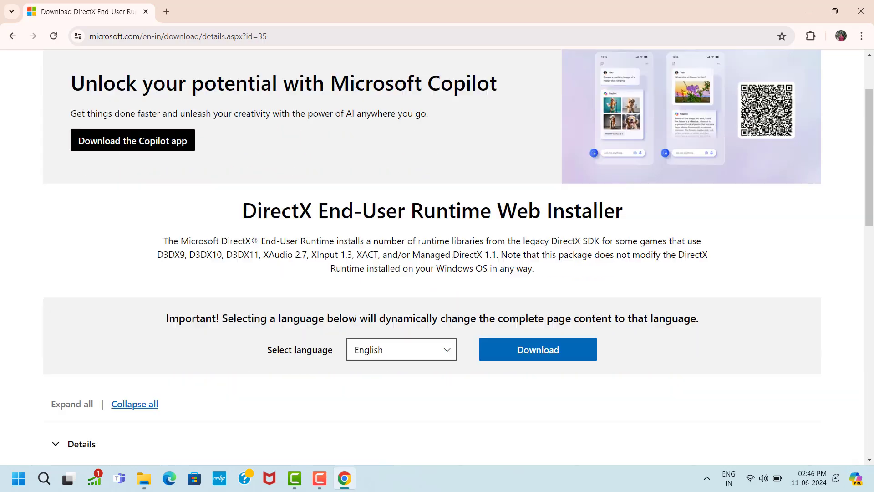
# Download the DirectX End-User Runtime Web Installer in English and launch the downloaded setup file.
pyautogui.scroll(-4, 453, 256)
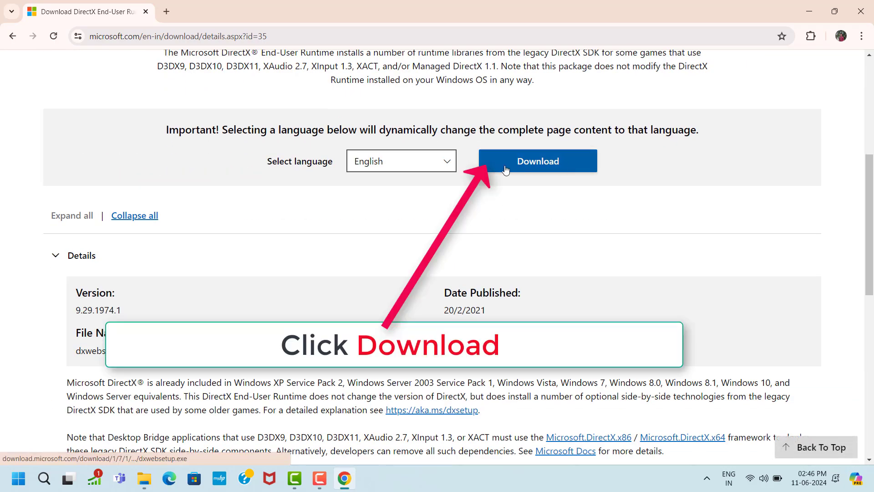
pyautogui.click(549, 167)
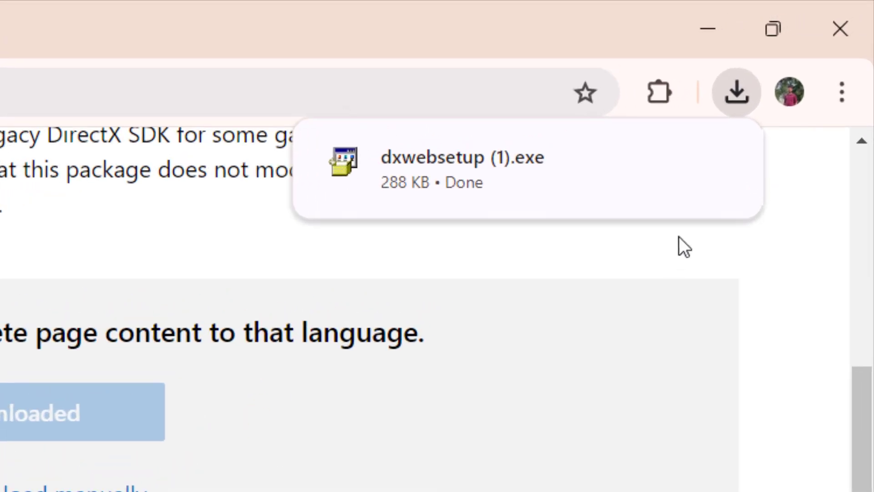
pyautogui.moveTo(708, 167)
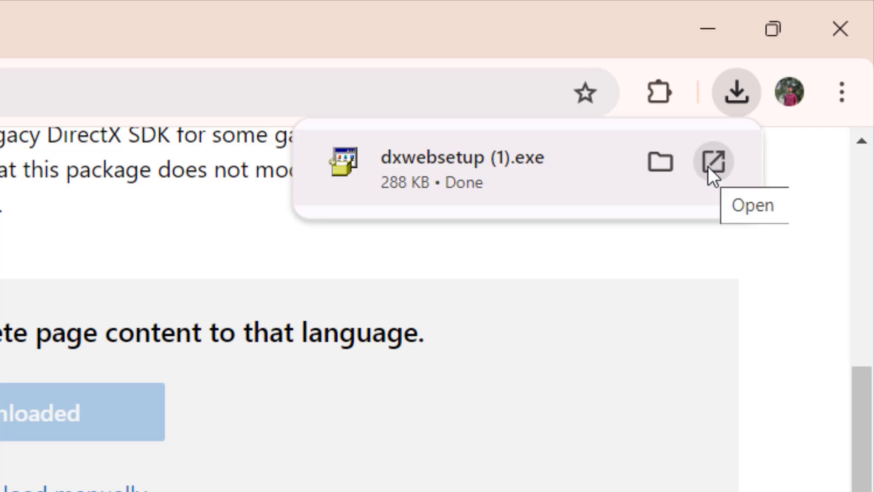
pyautogui.click(709, 165)
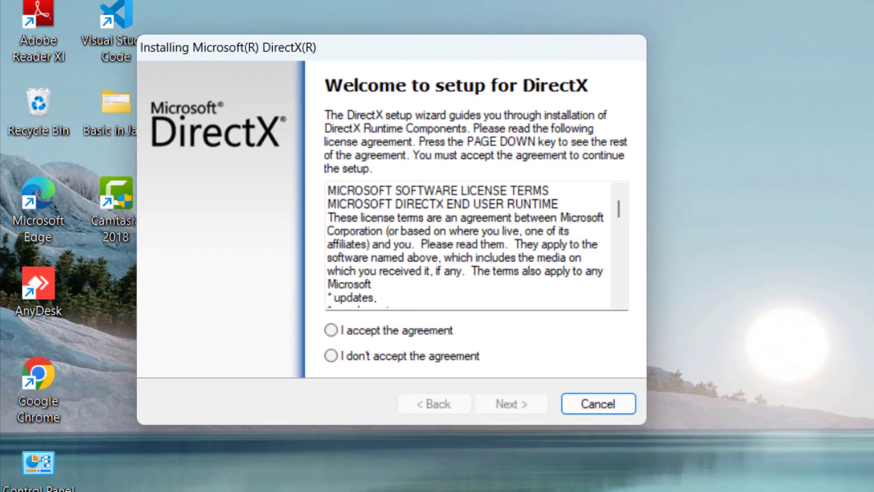
# Accept the DirectX license agreement and continue the setup past the Bing Bar offer.
pyautogui.click(331, 330)
pyautogui.click(510, 404)
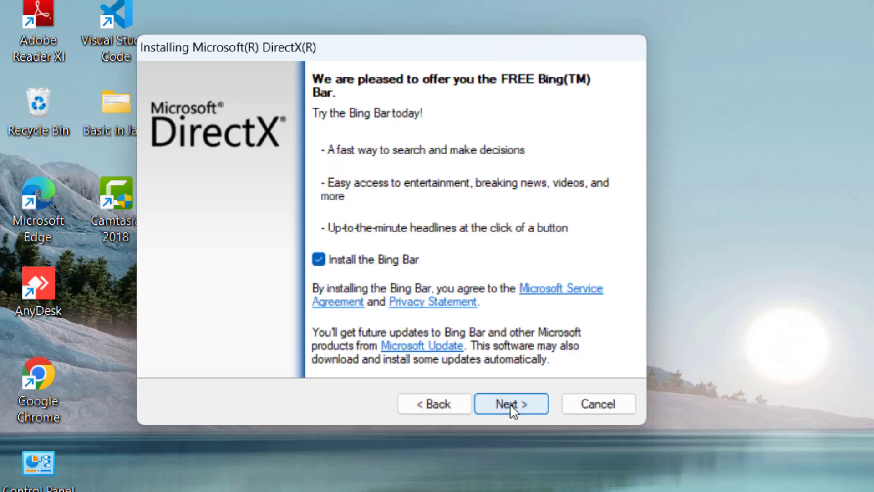
pyautogui.click(510, 404)
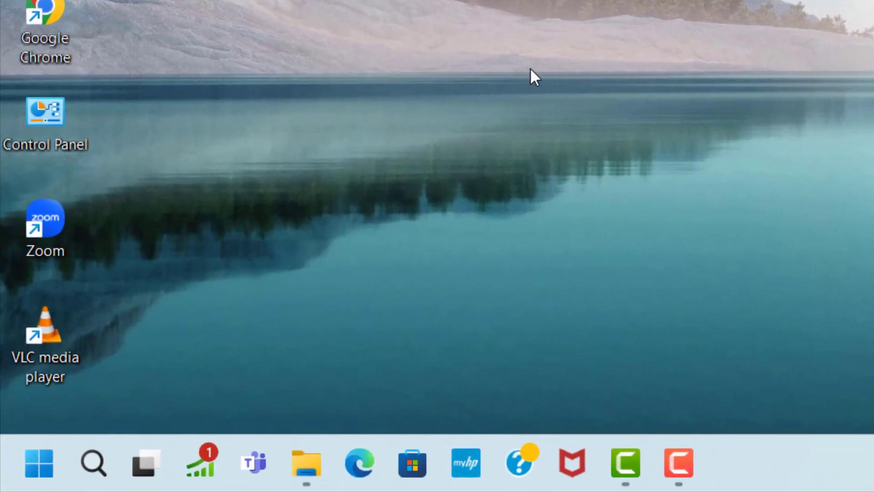
# Search Windows for "dev" and open Device Manager.
pyautogui.click(93, 462)
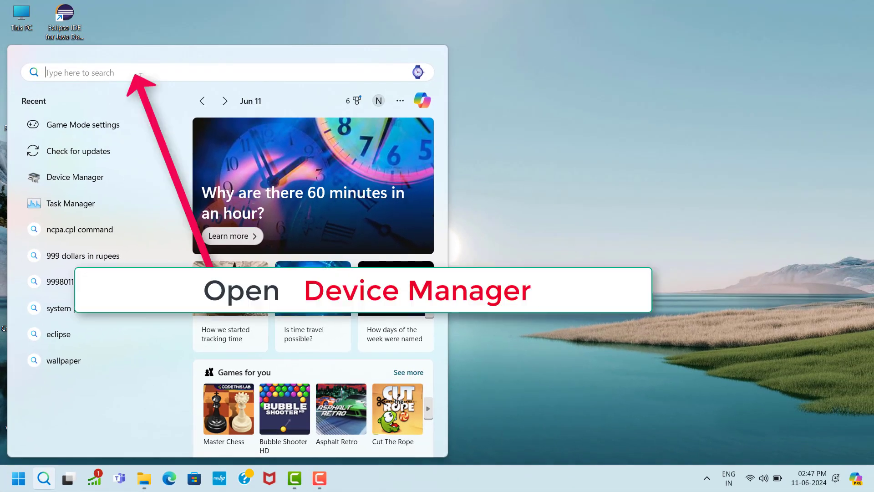
pyautogui.write('dev')
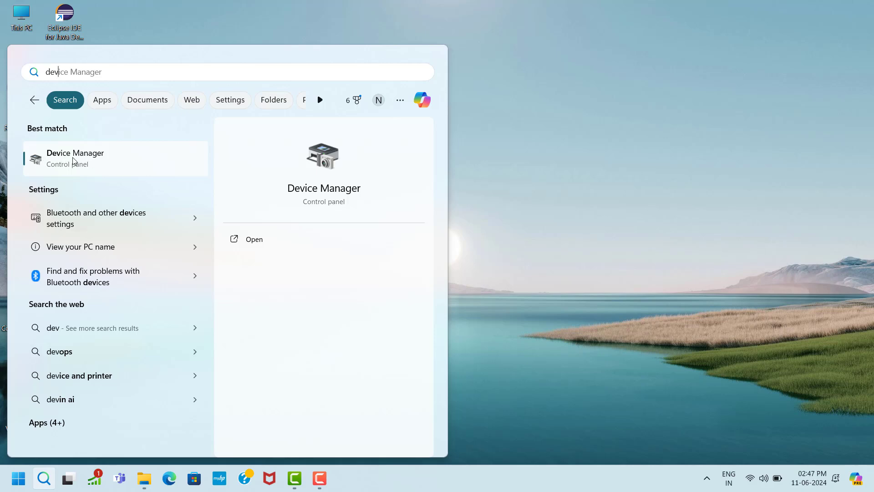
pyautogui.click(114, 160)
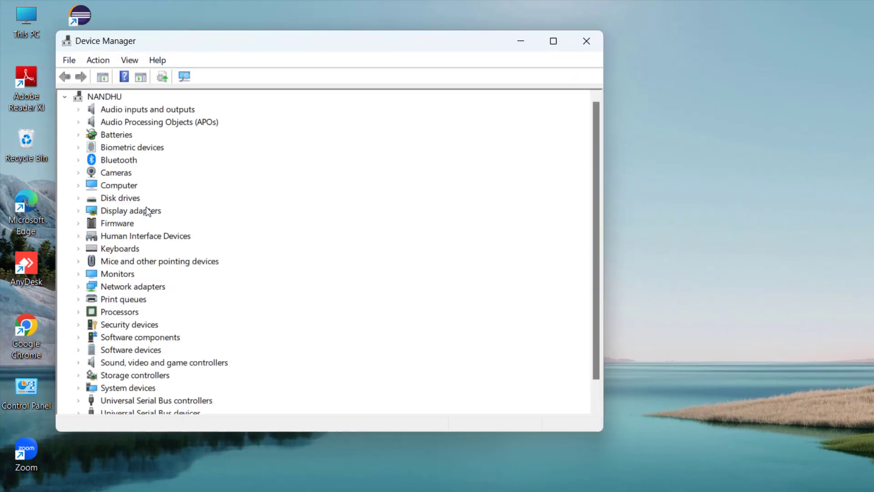
# Expand Display adapters and start a driver update for the Intel(R) Iris(R) Xe Graphics device.
pyautogui.click(133, 212)
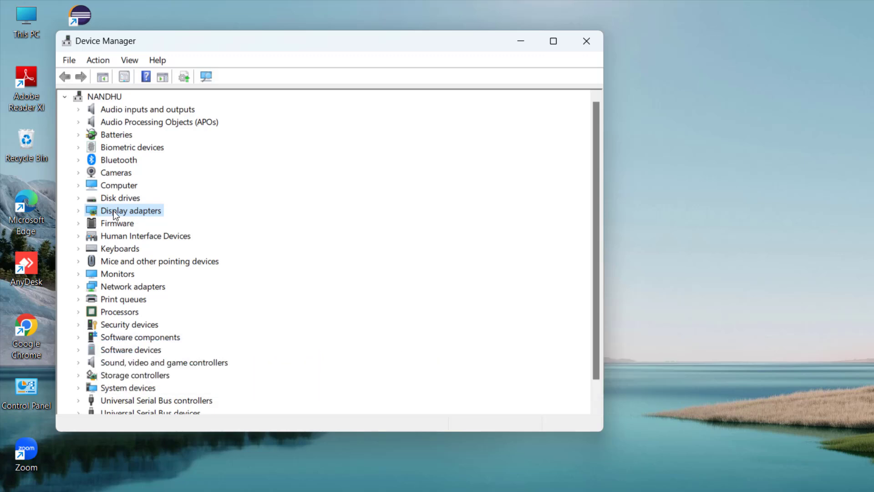
pyautogui.click(81, 210)
pyautogui.click(146, 224)
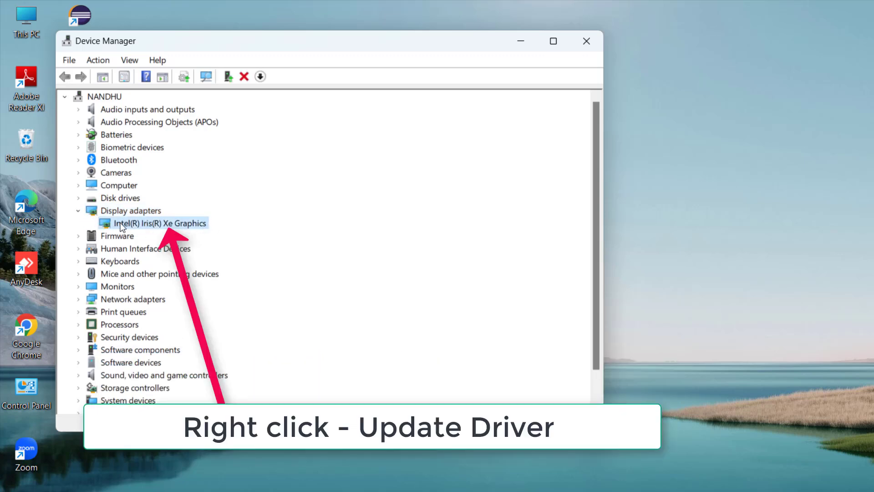
pyautogui.rightClick(176, 220)
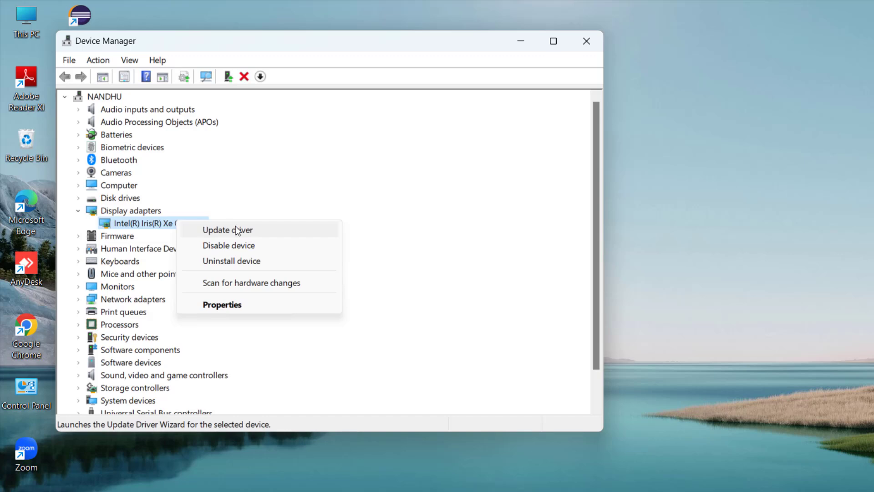
pyautogui.click(255, 232)
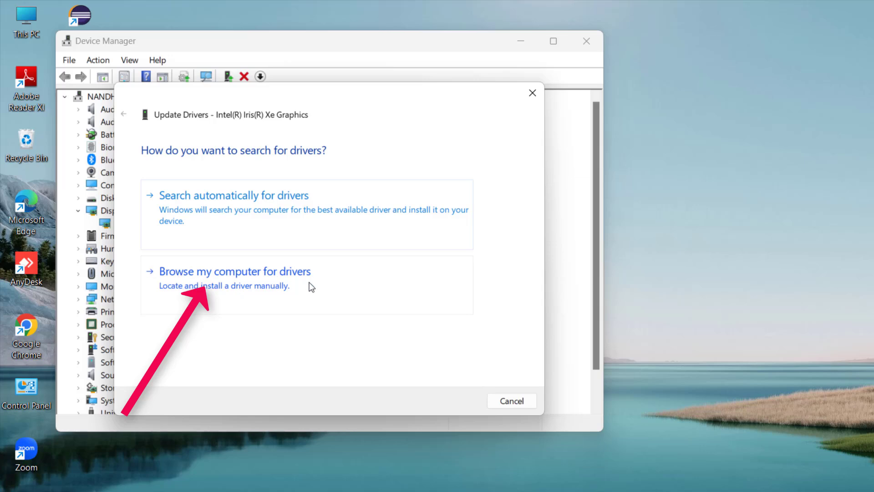
# Browse the computer for drivers, pick Intel(R) Iris(R) Xe Graphics from the list of available drivers, and start its installation.
pyautogui.click(264, 270)
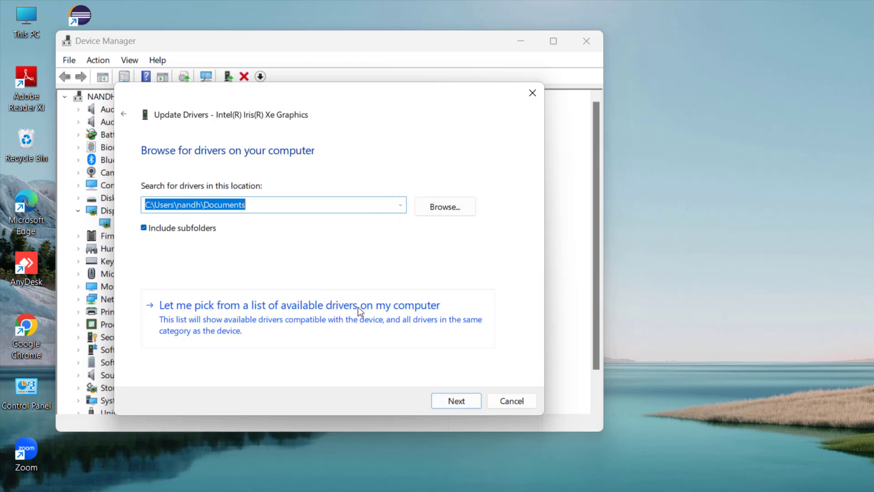
pyautogui.click(288, 312)
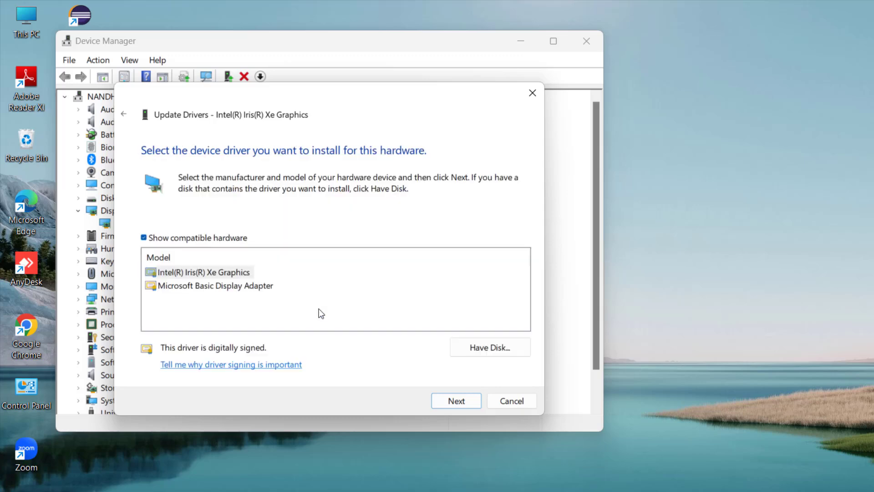
pyautogui.click(178, 273)
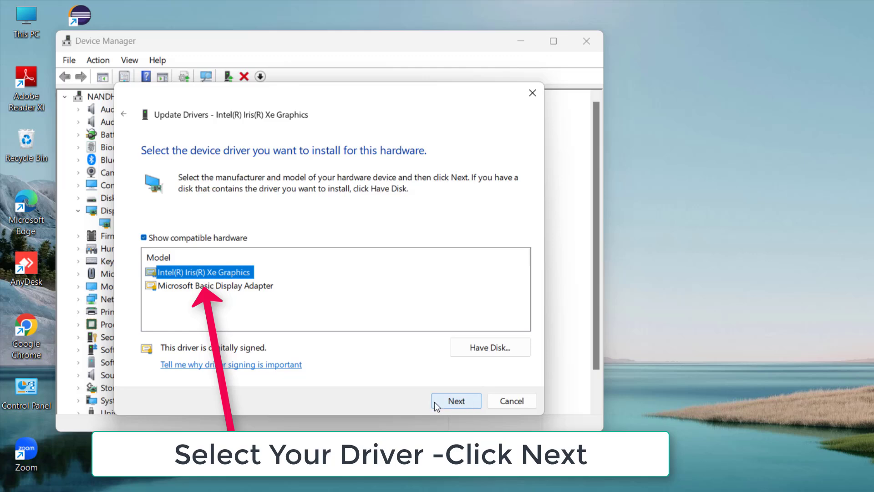
pyautogui.click(465, 402)
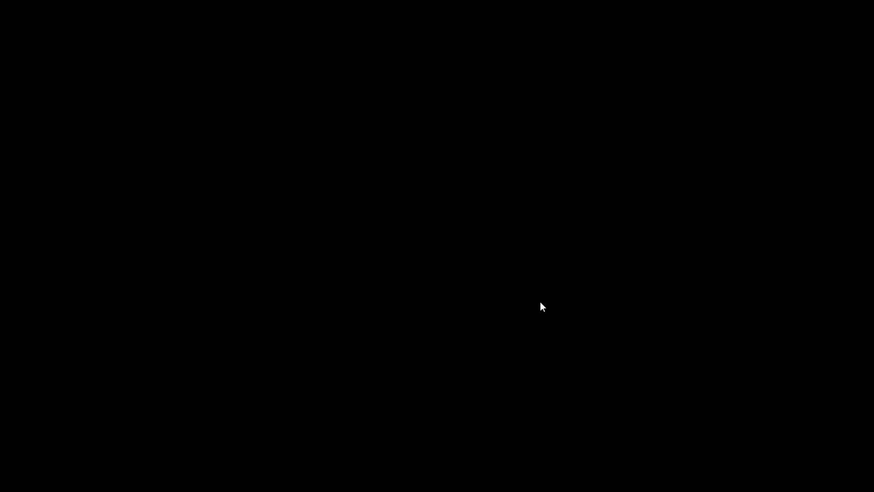